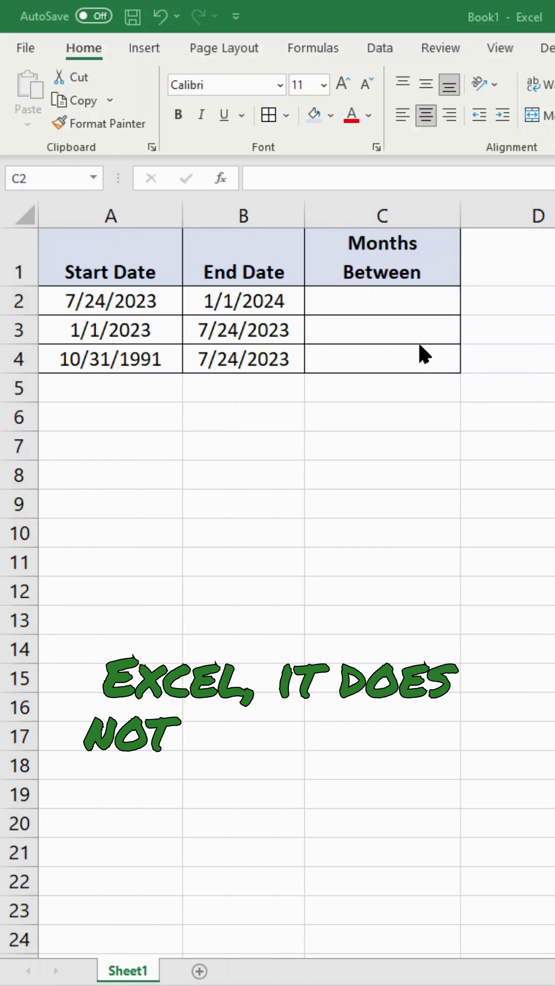
# Select cell C2 to begin the DATEDIF months formula.
pyautogui.click(382, 304)
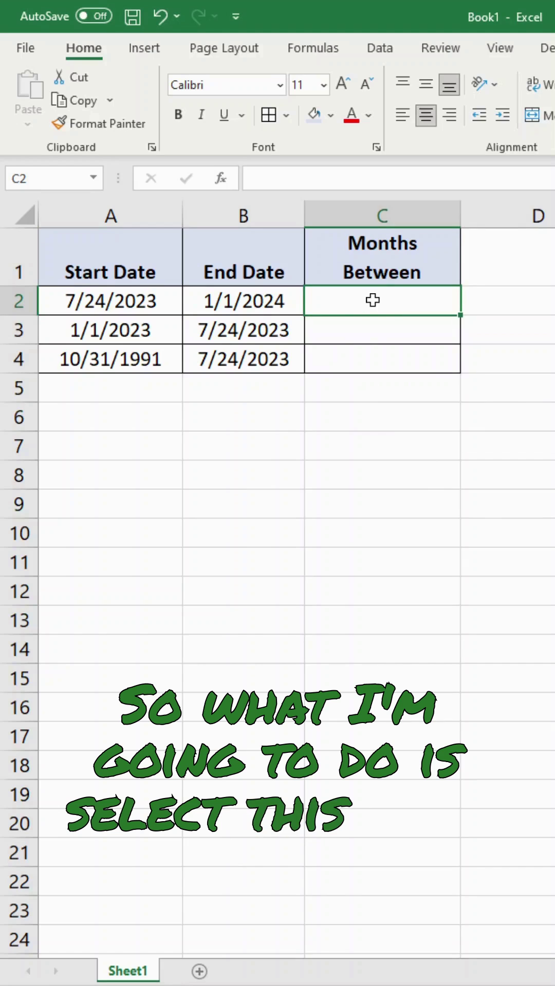
pyautogui.write('=DA')
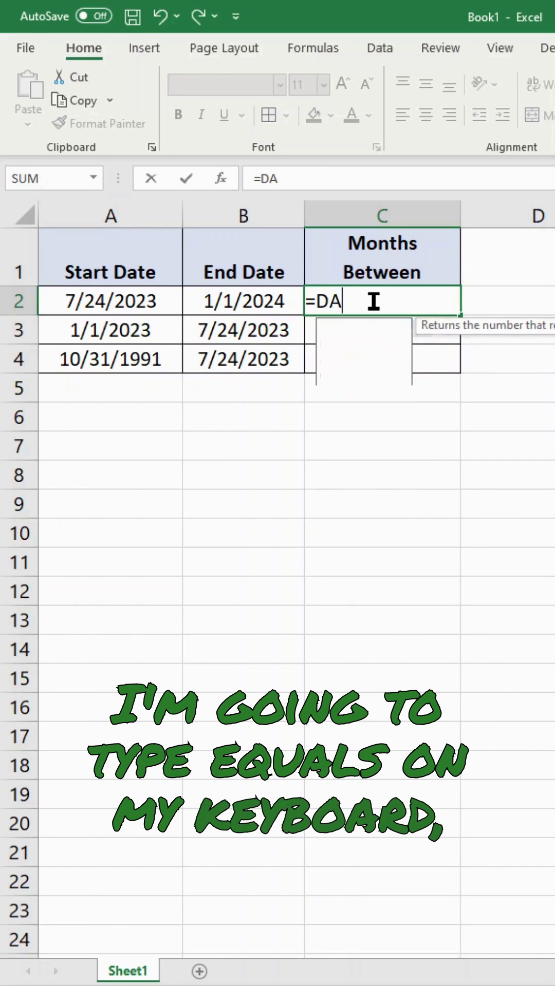
pyautogui.write('TEDIF')
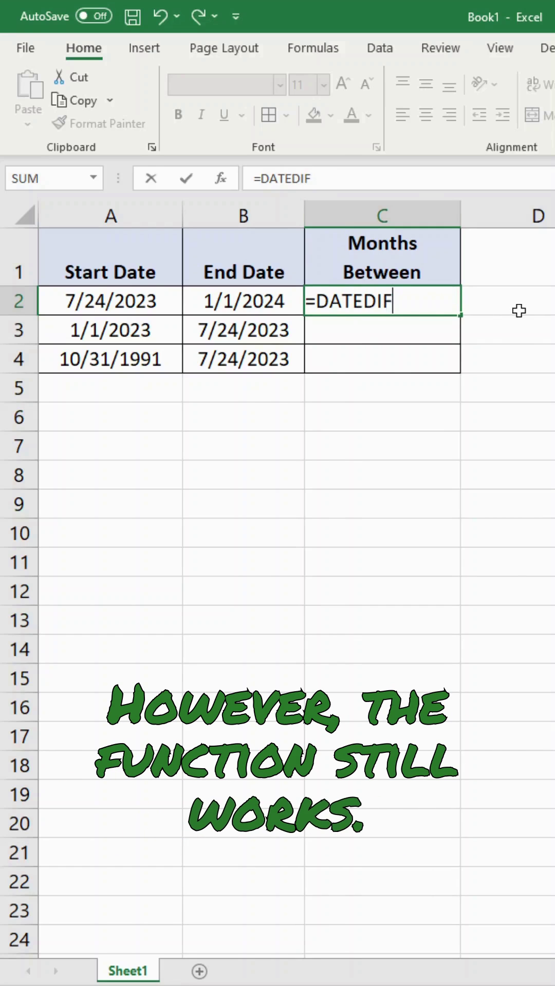
pyautogui.write('(')
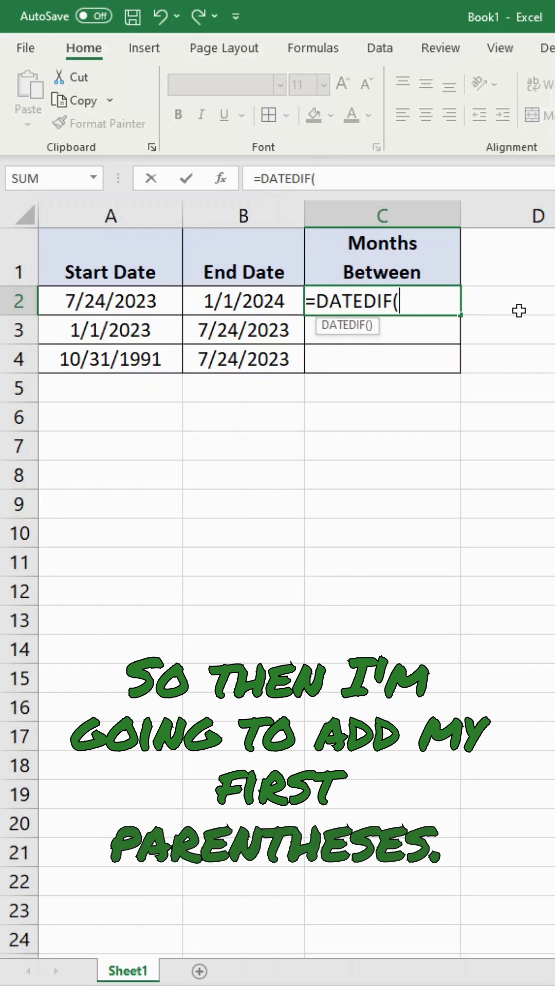
# Complete C2 as =DATEDIF(A2,B2,"M") to get 5 months.
pyautogui.click(98, 303)
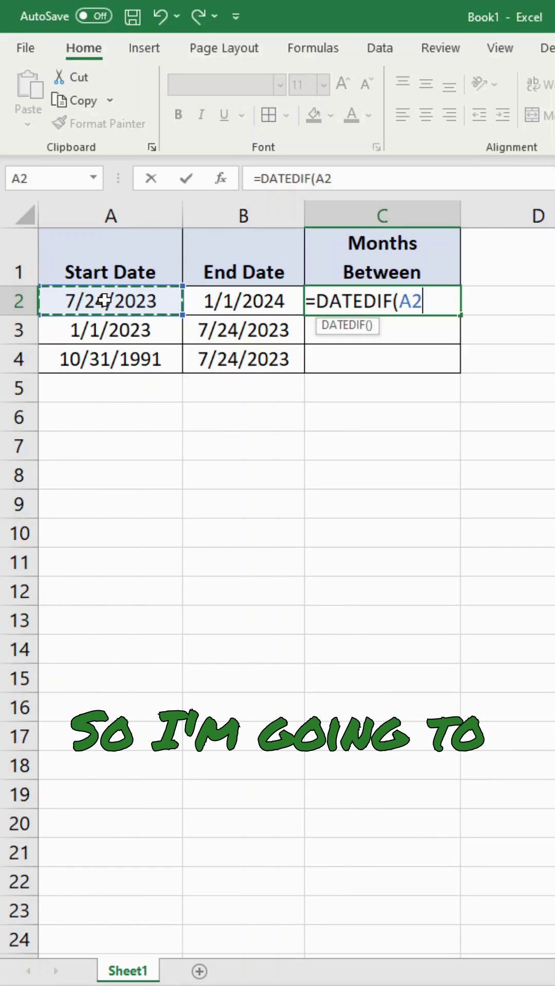
pyautogui.write(',')
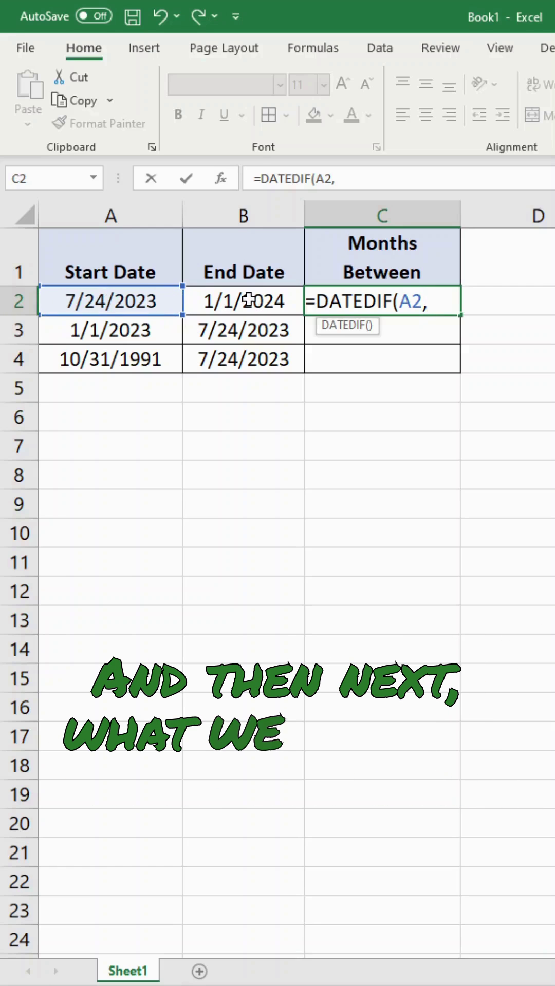
pyautogui.click(245, 301)
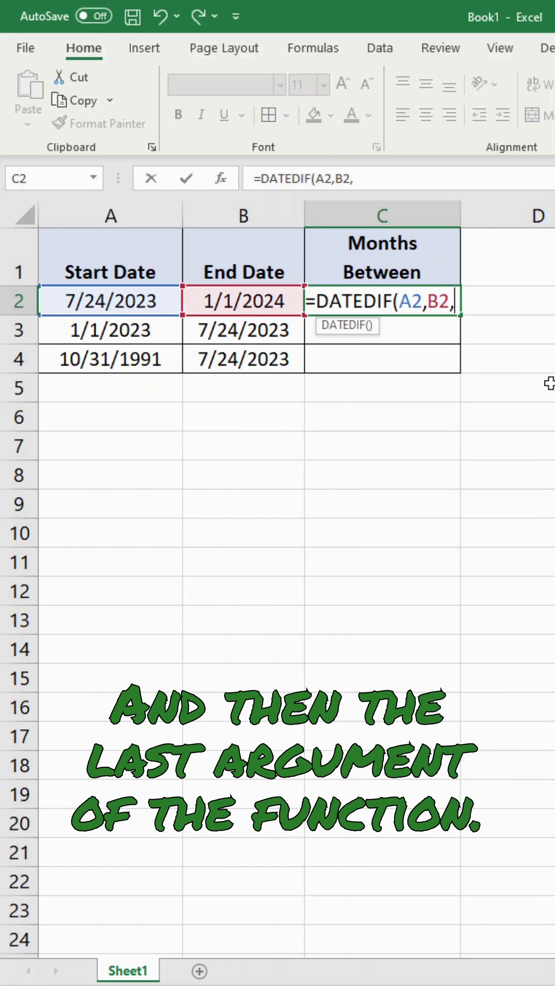
pyautogui.write('"M"')
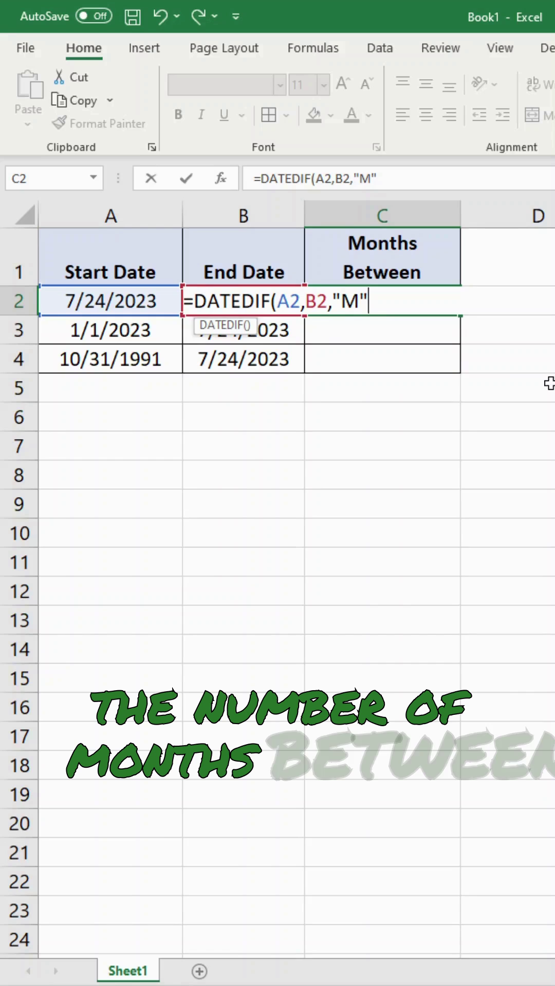
pyautogui.write(')')
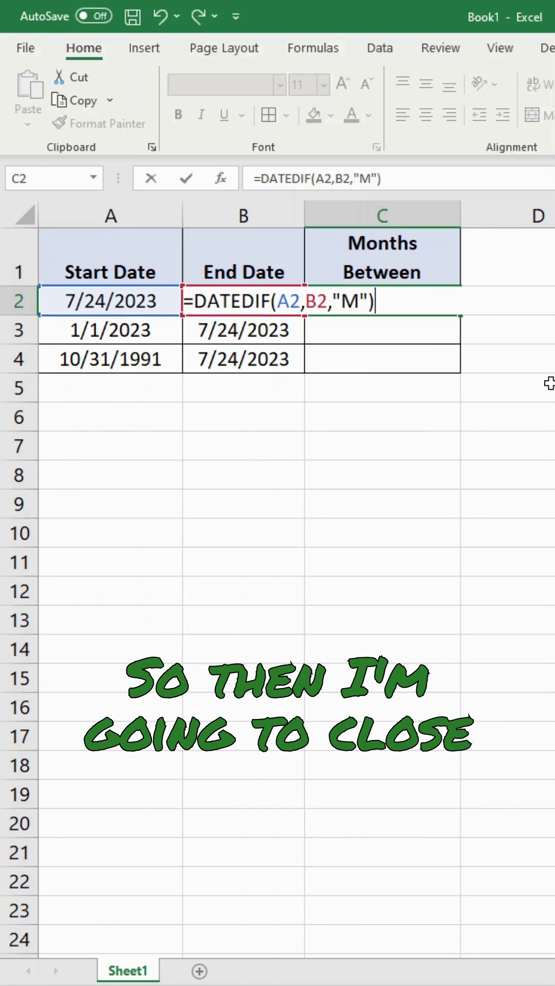
pyautogui.press('Return')
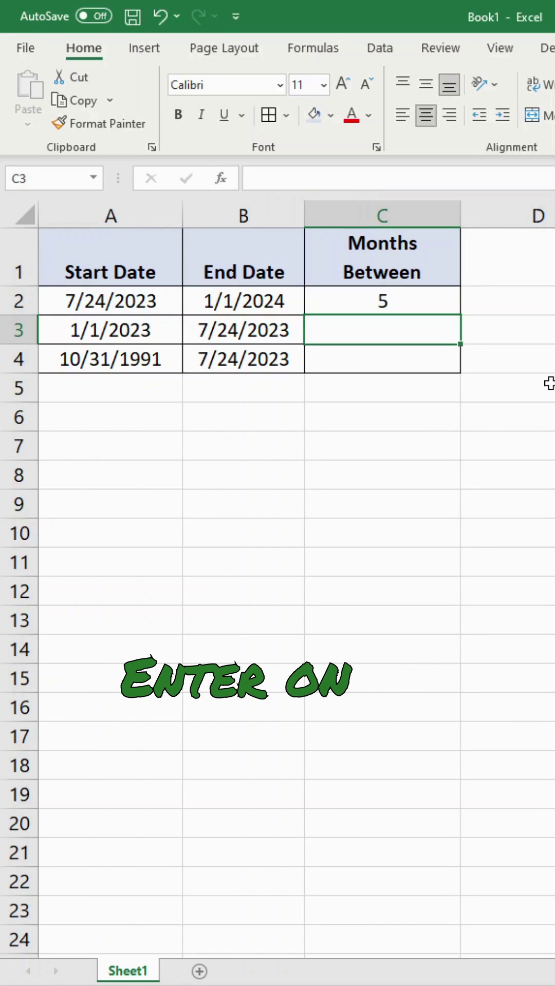
# Copy the C2 formula into C3:C4, giving 6 and 380 months.
pyautogui.click(354, 299)
pyautogui.hotkey('ctrl', 'c')
pyautogui.moveTo(353, 331); pyautogui.dragTo(354, 359)
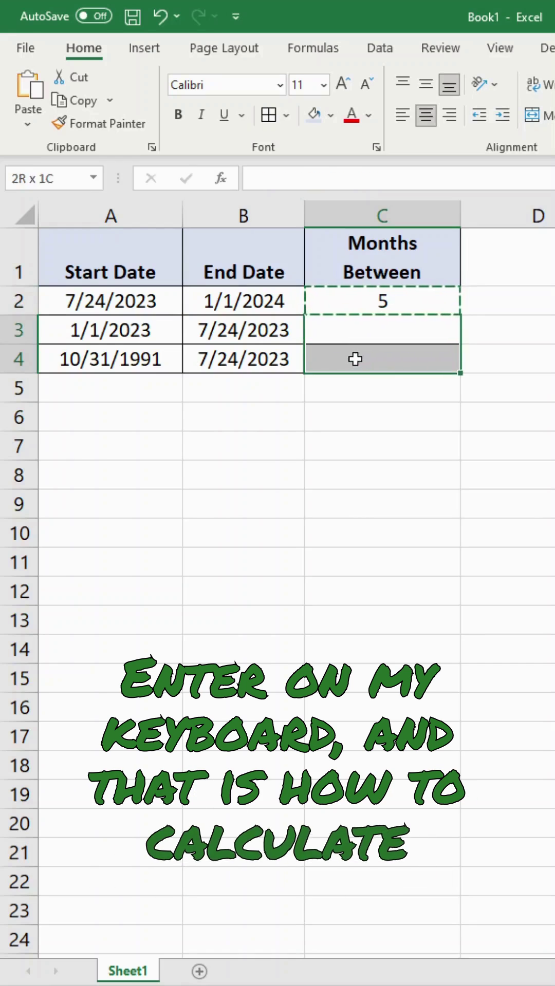
pyautogui.hotkey('ctrl', 'v')
pyautogui.click(389, 472)
pyautogui.press('Escape')
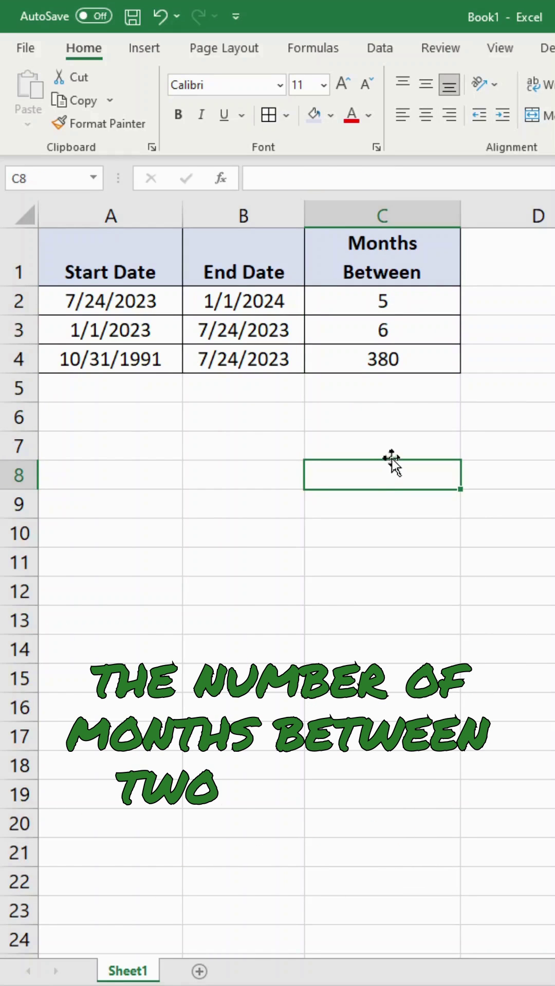